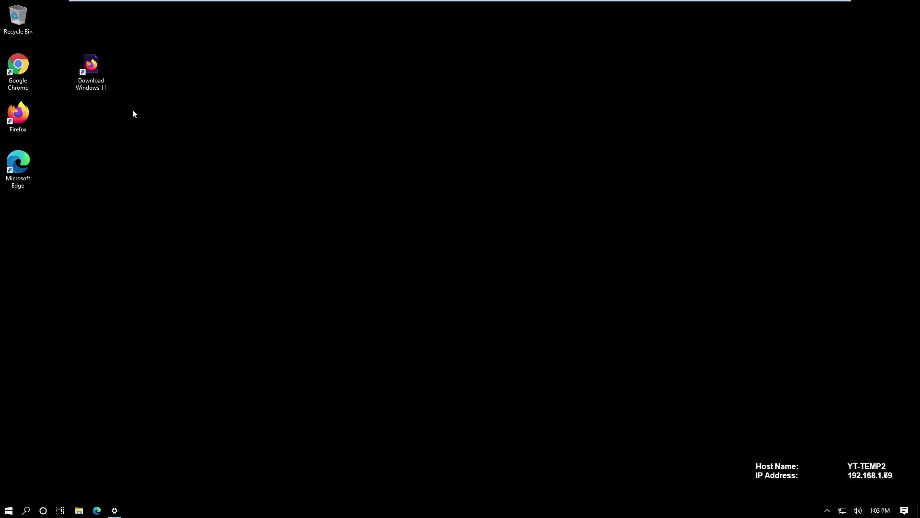
Step: Open Microsoft's Download Windows 11 page and save Windows11InstallationAssistant.exe
{"action": "double_click", "coordinate": [95, 68]}
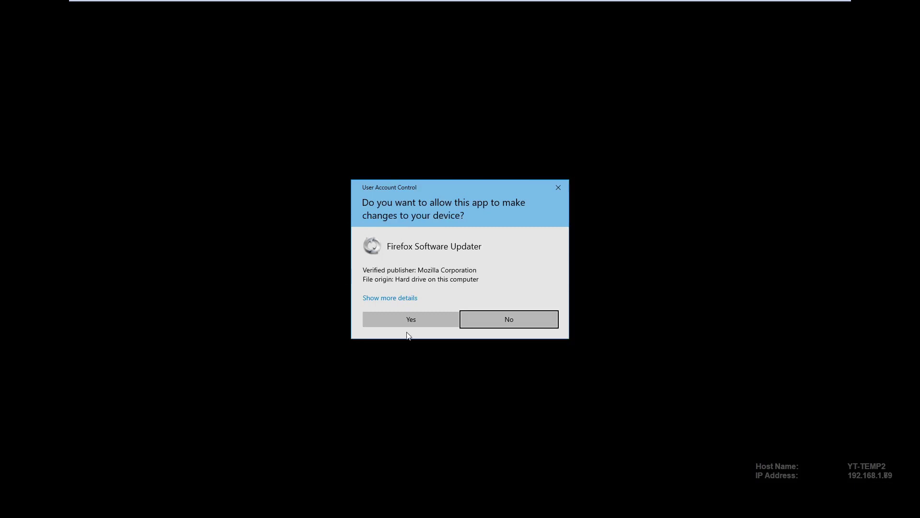
{"action": "left_click", "coordinate": [421, 320]}
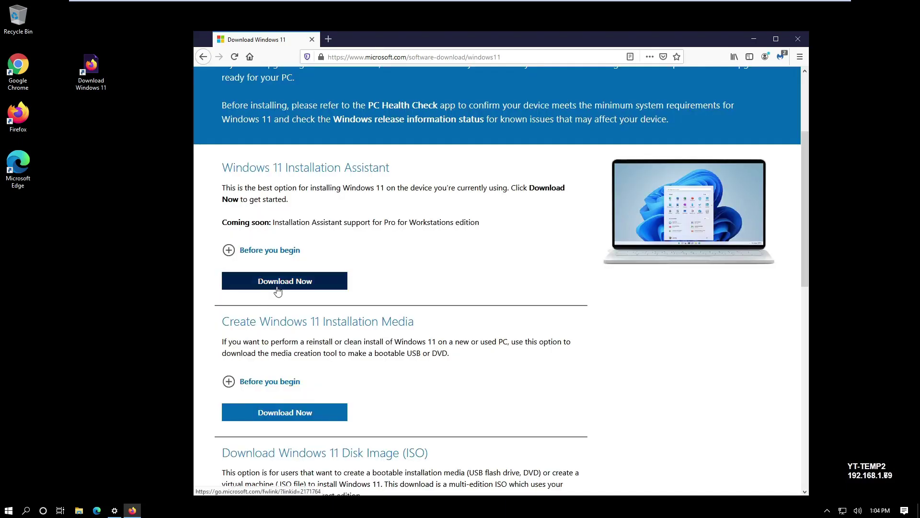
{"action": "left_click", "coordinate": [278, 287]}
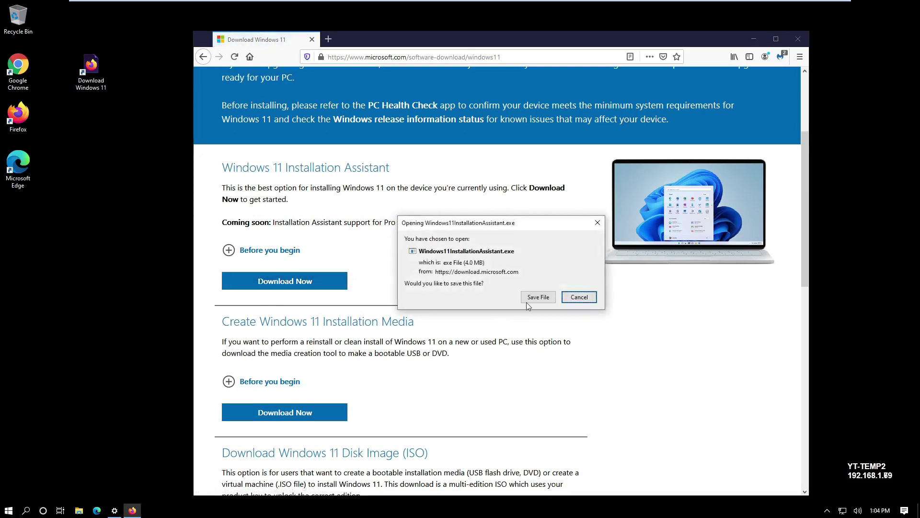
{"action": "left_click", "coordinate": [533, 298]}
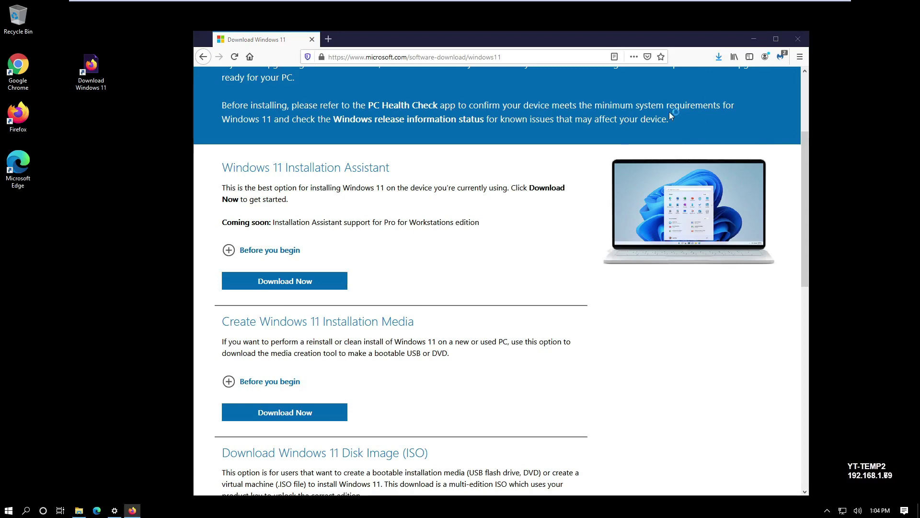
Step: Run Windows11InstallationAssistant from the Downloads folder
{"action": "left_click", "coordinate": [324, 177]}
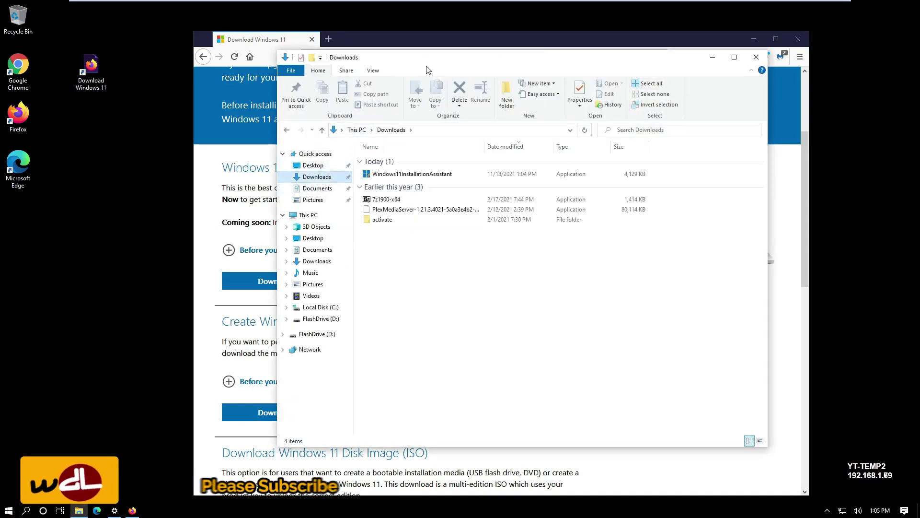
{"action": "left_click_drag", "start_coordinate": [473, 61], "coordinate": [559, 115]}
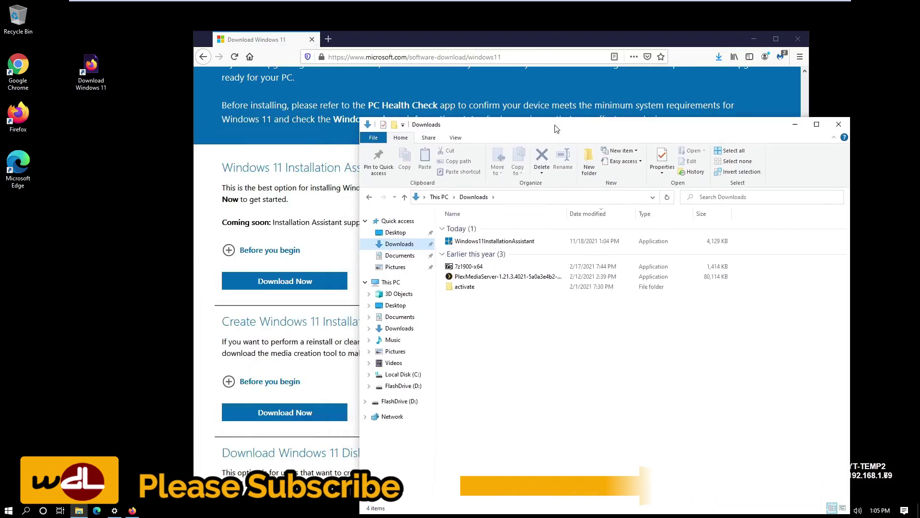
{"action": "double_click", "coordinate": [464, 228]}
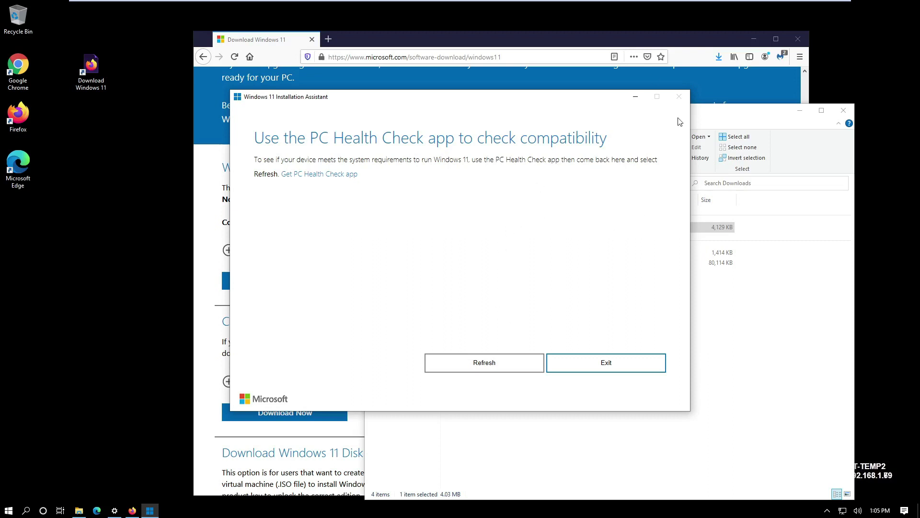
Step: Download and save the PC Health Check installer
{"action": "left_click", "coordinate": [322, 177]}
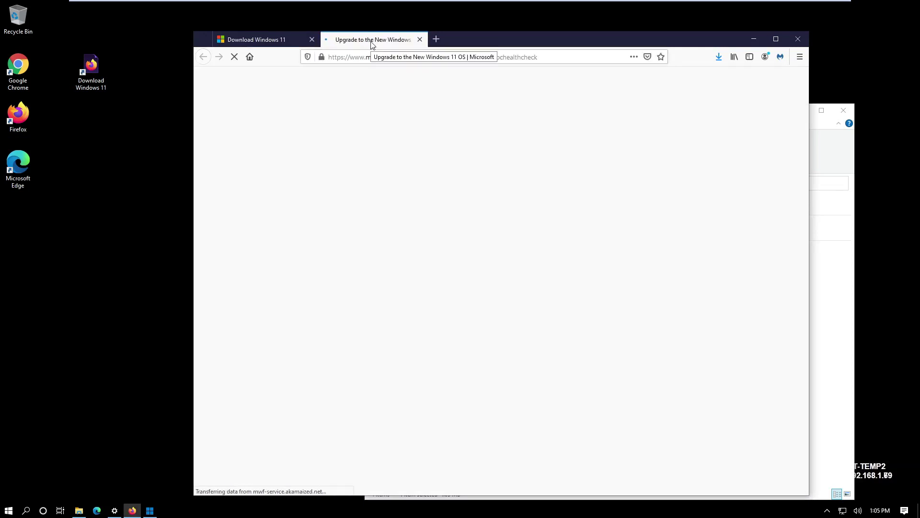
{"action": "left_click", "coordinate": [304, 161]}
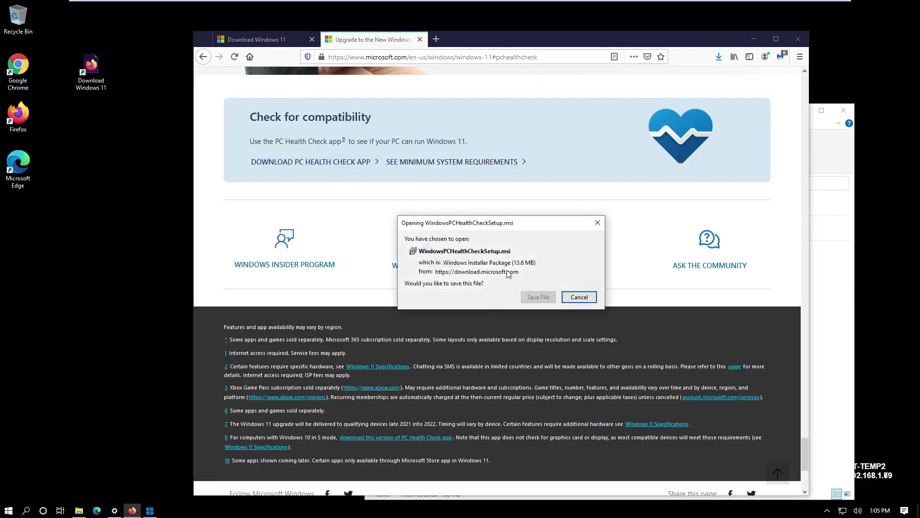
{"action": "left_click", "coordinate": [538, 297]}
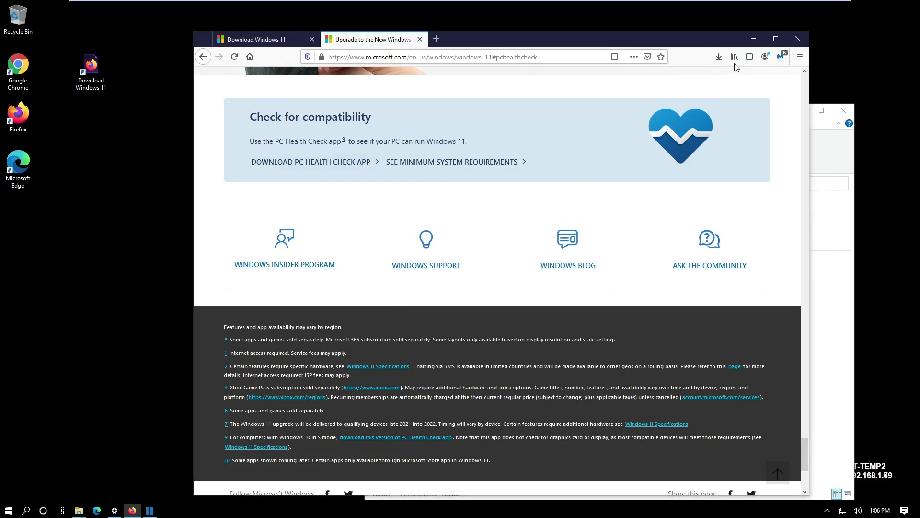
Step: Install PC Health Check, accepting the license, and launch it
{"action": "left_click", "coordinate": [484, 267]}
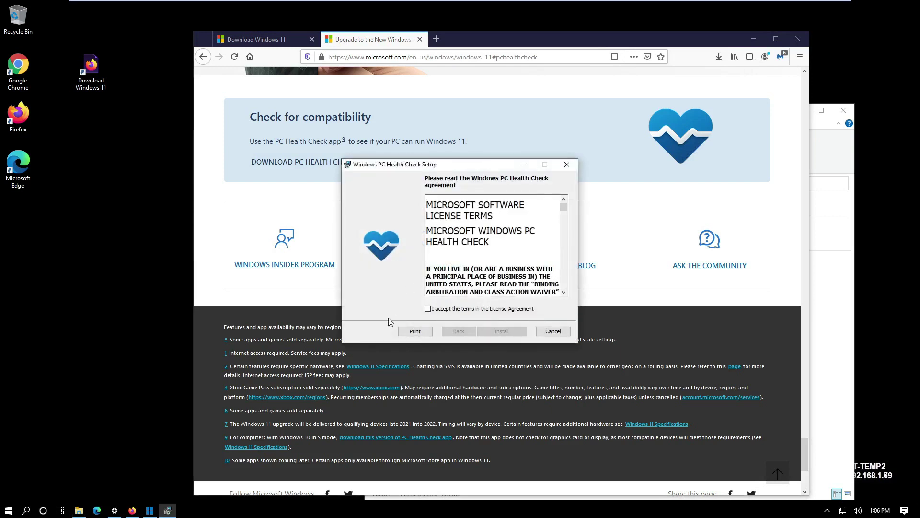
{"action": "left_click", "coordinate": [432, 309]}
{"action": "left_click", "coordinate": [508, 331]}
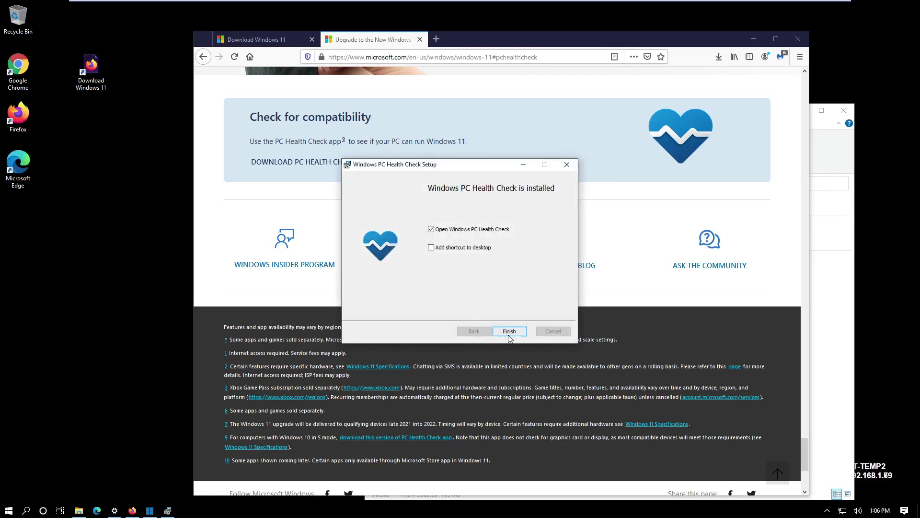
{"action": "left_click", "coordinate": [510, 332]}
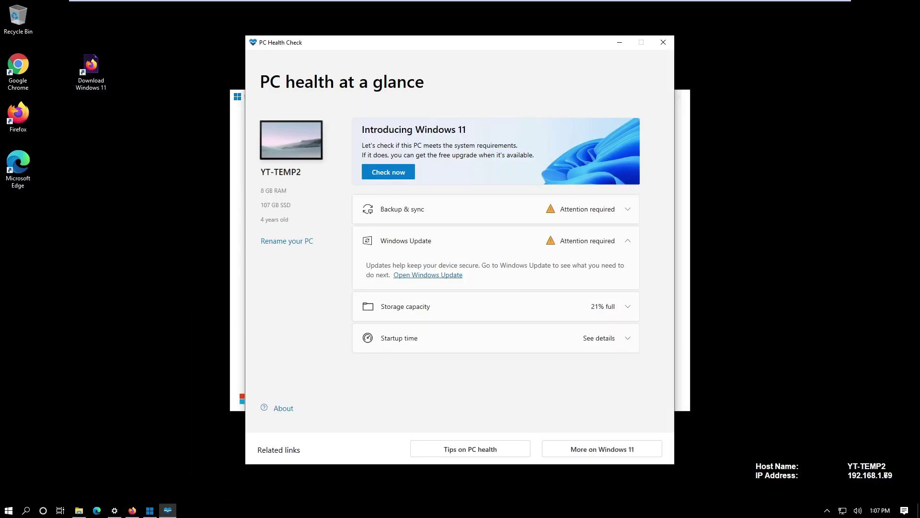
Step: Run the Windows 11 compatibility check in PC Health Check
{"action": "left_click", "coordinate": [382, 174]}
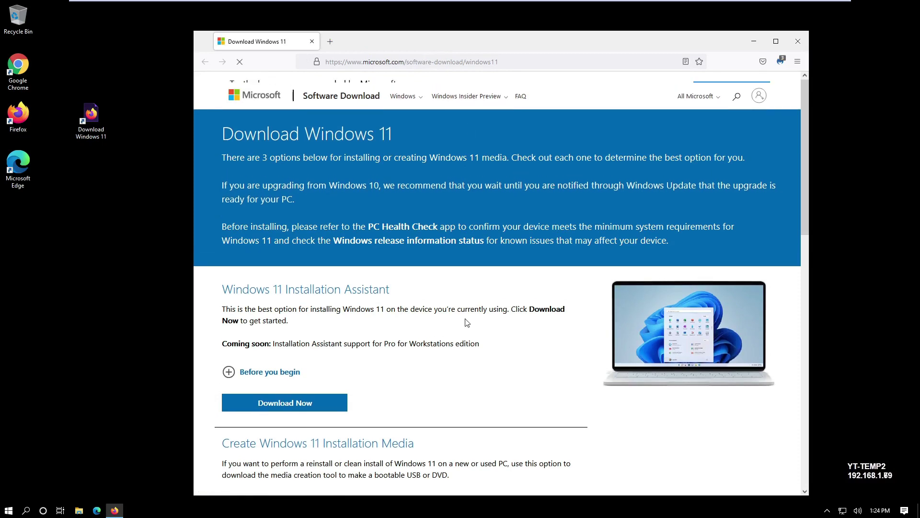
Step: Select Windows 11 in the Disk Image (ISO) dropdown and confirm Win11_English_x64v1 in Downloads
{"action": "scroll", "coordinate": [468, 322], "scroll_direction": "down", "scroll_amount": 3}
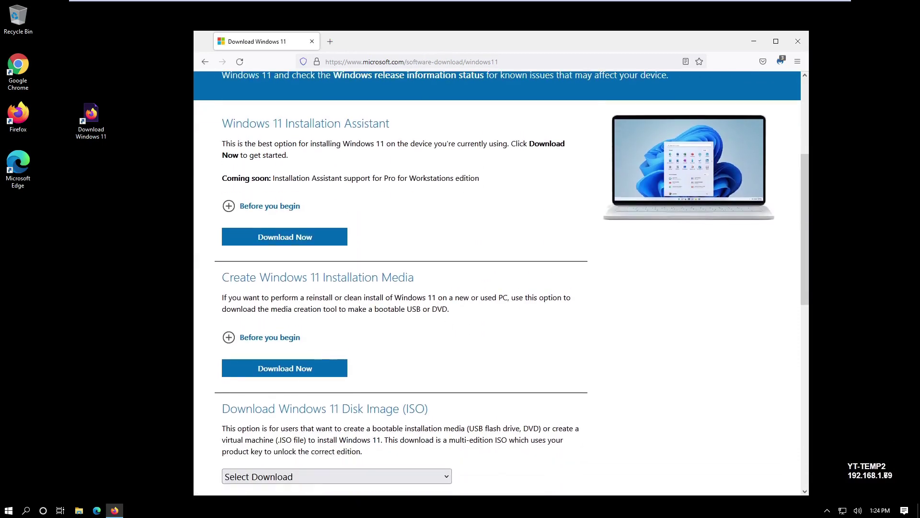
{"action": "scroll", "coordinate": [409, 316], "scroll_direction": "down", "scroll_amount": 2}
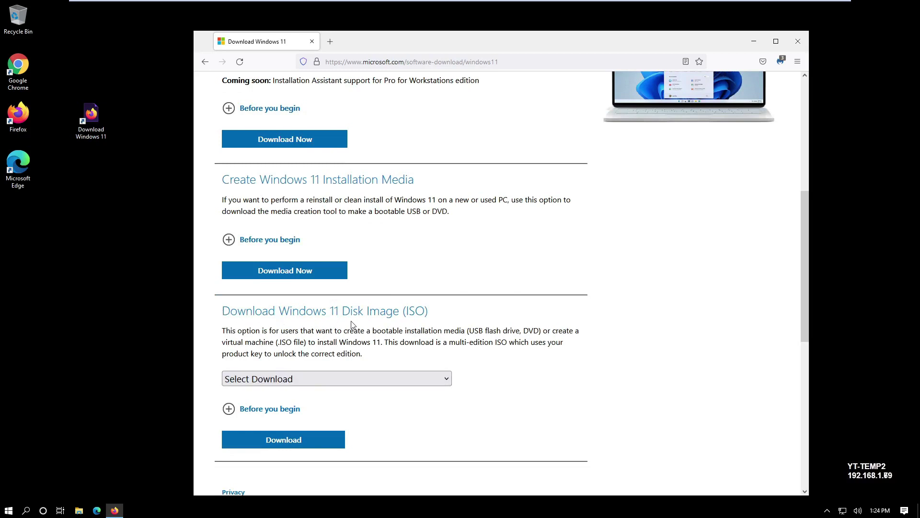
{"action": "left_click", "coordinate": [277, 380]}
{"action": "left_click", "coordinate": [458, 428]}
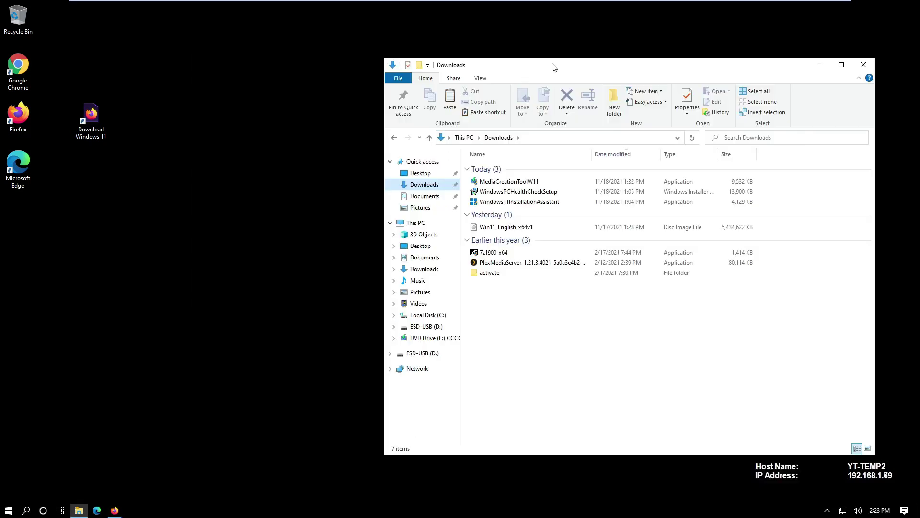
{"action": "mouse_move", "coordinate": [550, 66]}
{"action": "left_mouse_down"}
{"action": "mouse_move", "coordinate": [517, 86]}
{"action": "mouse_move", "coordinate": [551, 64]}
{"action": "left_mouse_up"}
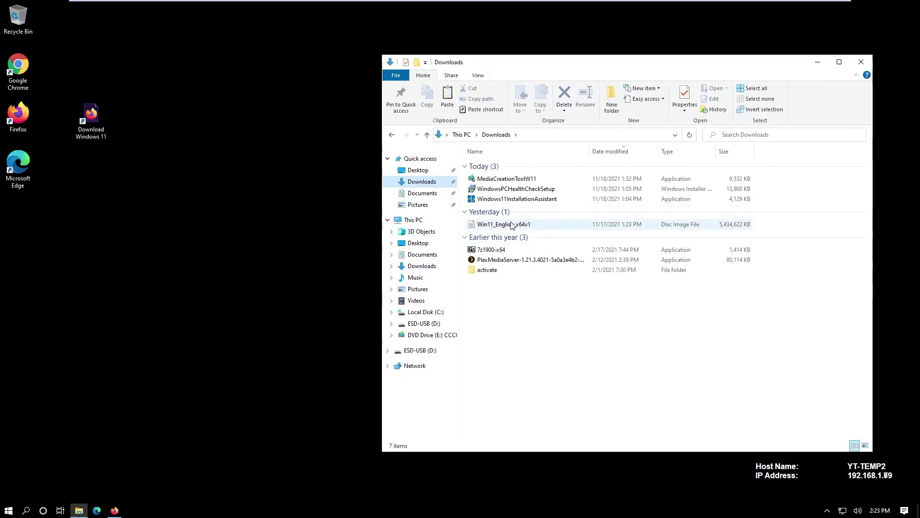
{"action": "left_click", "coordinate": [114, 510]}
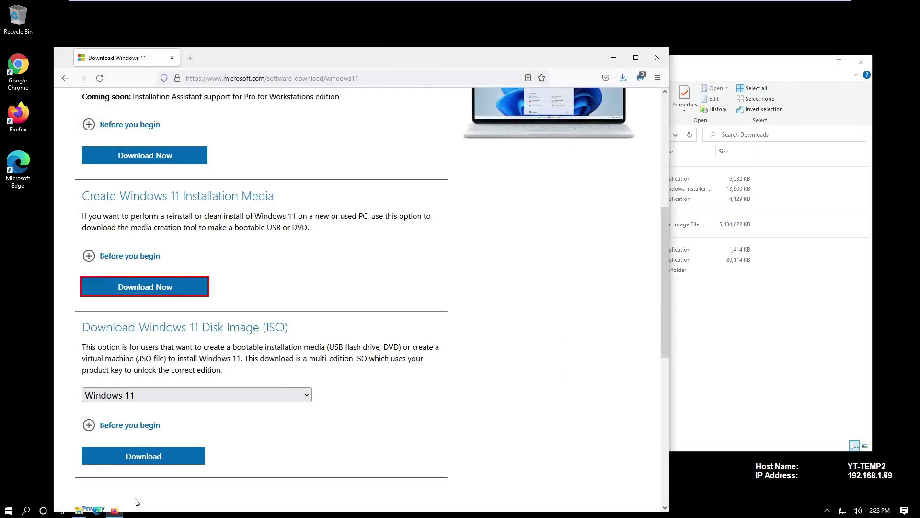
Step: Search the web for rufus in a new tab
{"action": "left_click", "coordinate": [190, 58]}
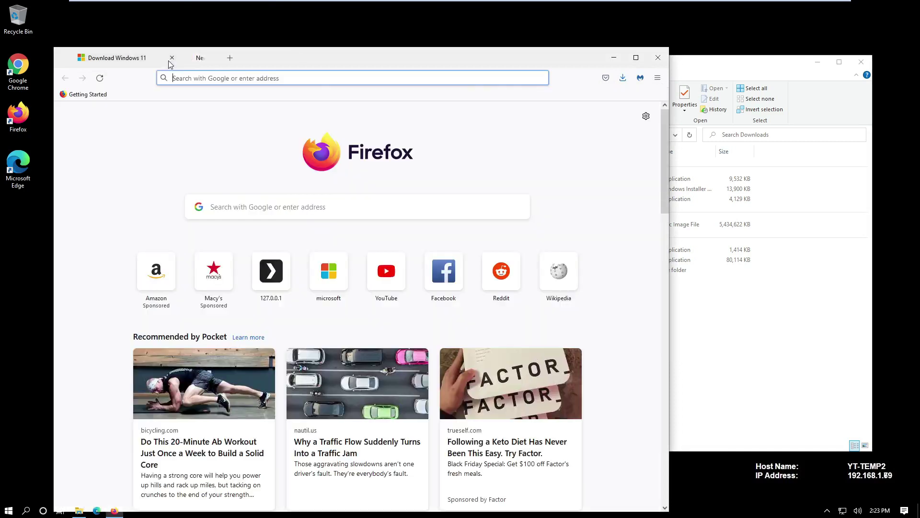
{"action": "left_click", "coordinate": [171, 58]}
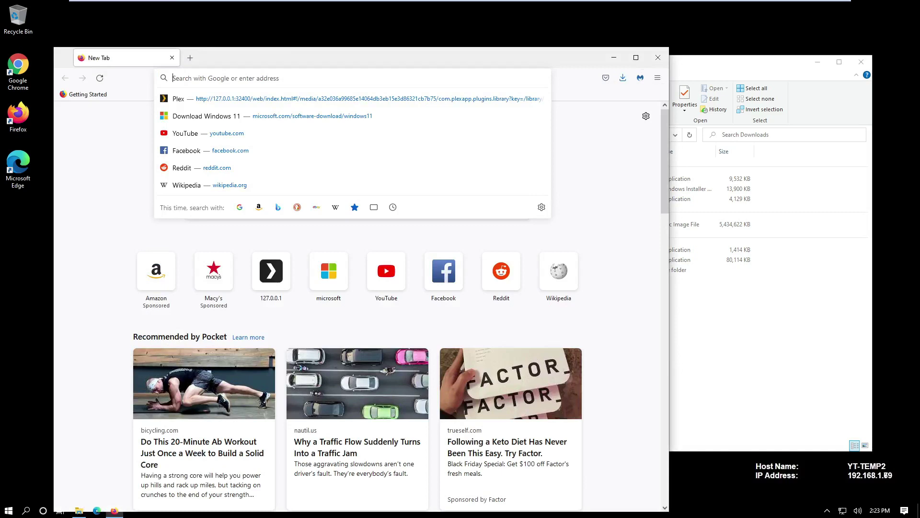
{"action": "type", "text": "rufus"}
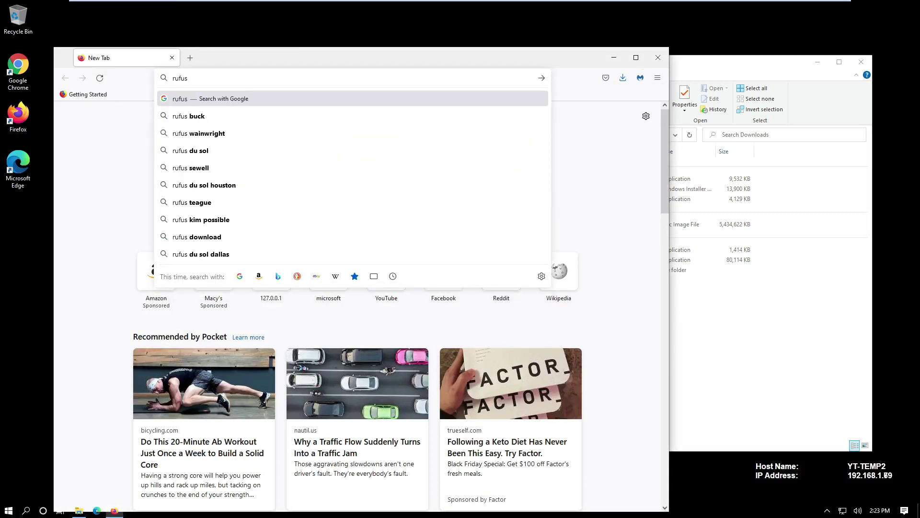
{"action": "key", "text": "Return"}
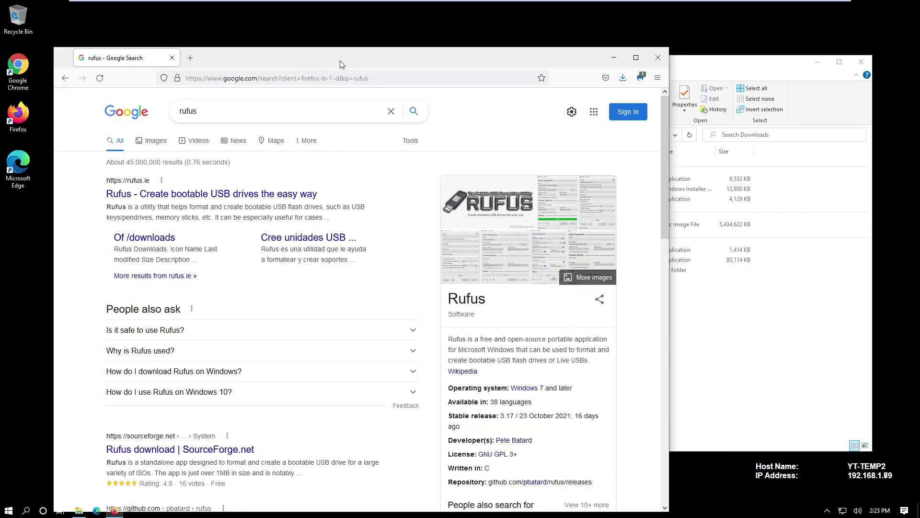
Step: Save rufus-3.17.exe from rufus.ie and show the recent downloads
{"action": "left_click_drag", "start_coordinate": [309, 63], "coordinate": [378, 36]}
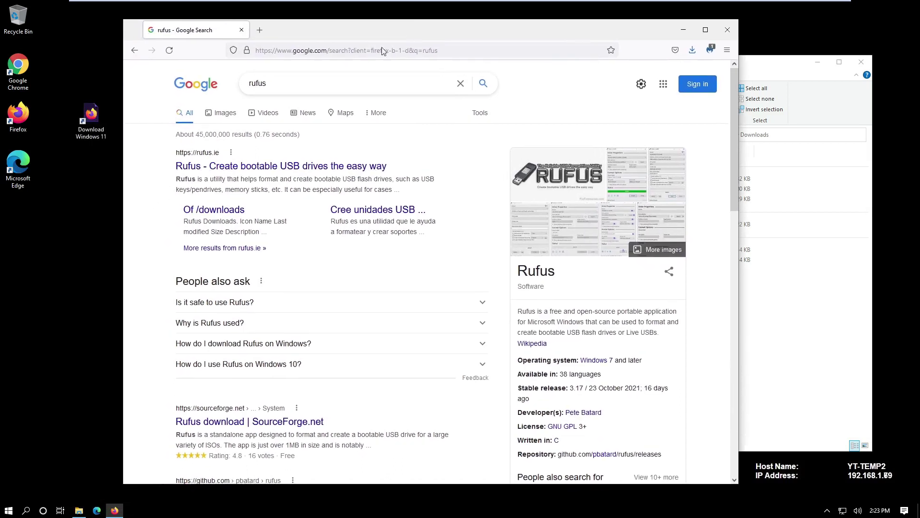
{"action": "left_click", "coordinate": [270, 166]}
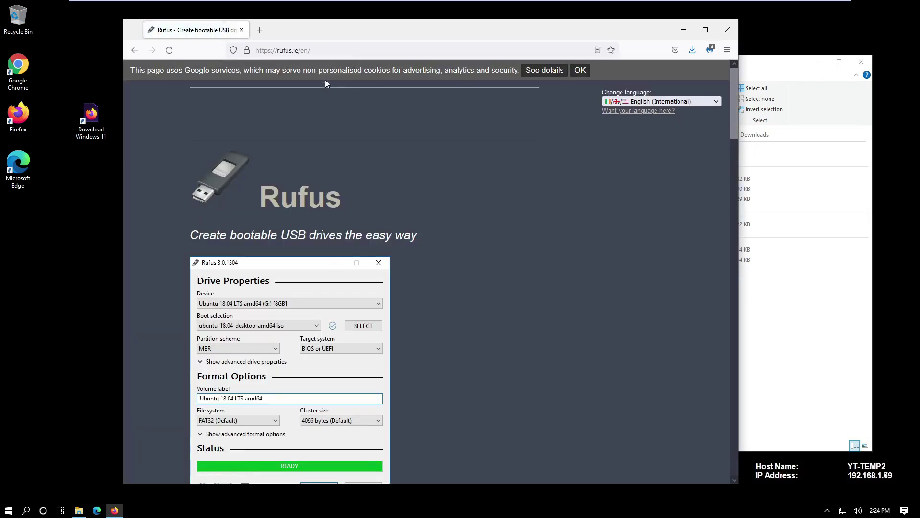
{"action": "left_click", "coordinate": [580, 70]}
{"action": "scroll", "coordinate": [510, 246], "scroll_direction": "down", "scroll_amount": 6}
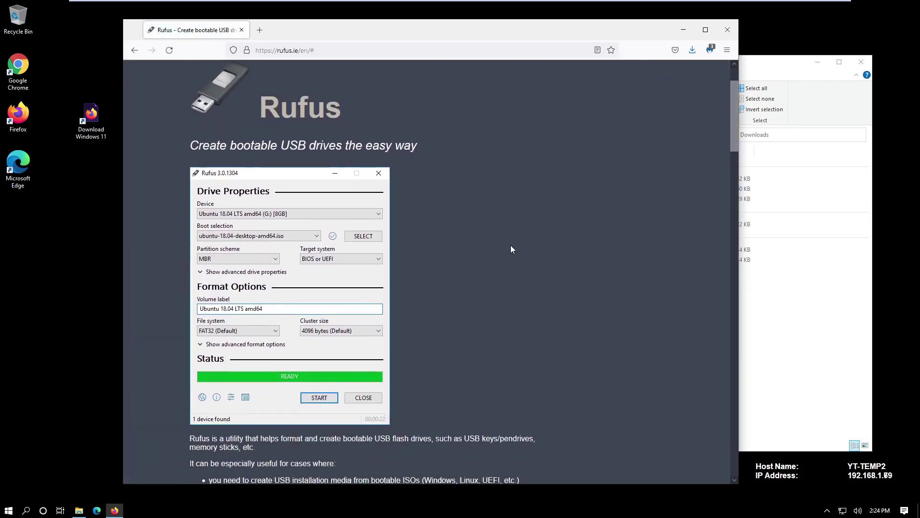
{"action": "scroll", "coordinate": [510, 245], "scroll_direction": "down", "scroll_amount": 2}
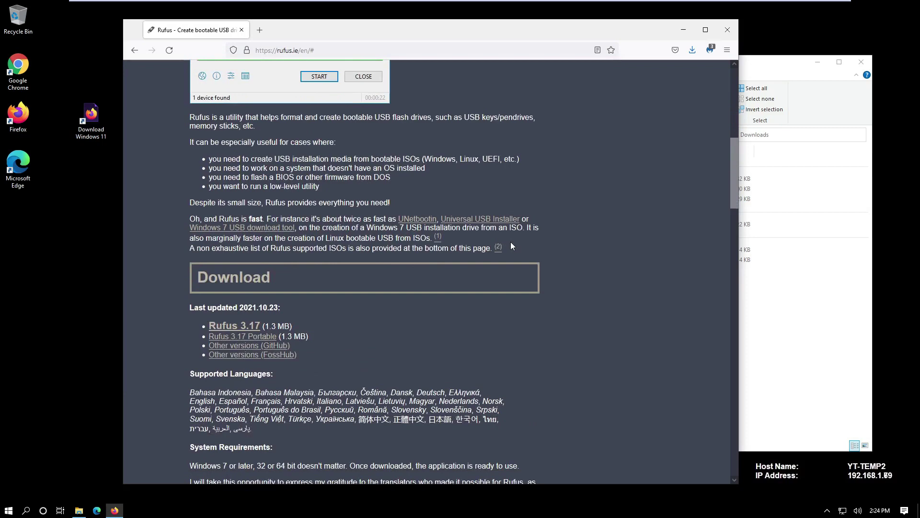
{"action": "scroll", "coordinate": [510, 245], "scroll_direction": "down", "scroll_amount": 2}
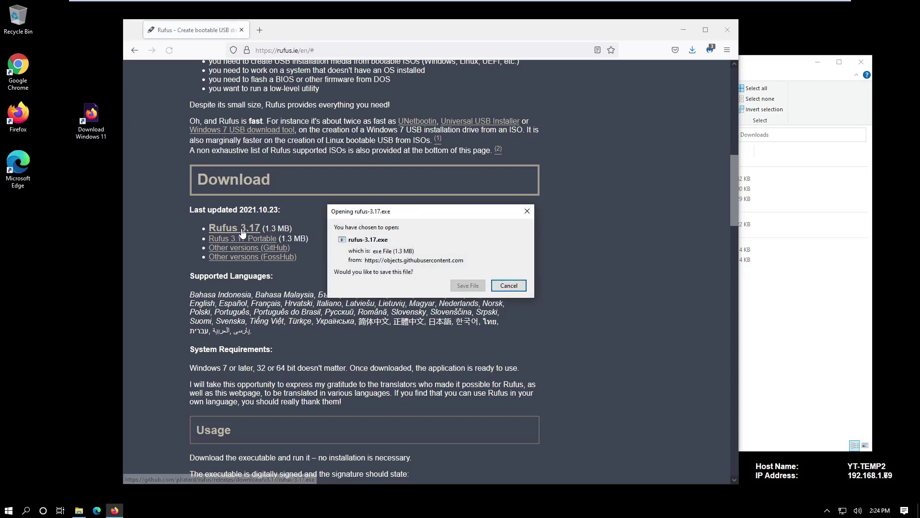
{"action": "left_click", "coordinate": [456, 285]}
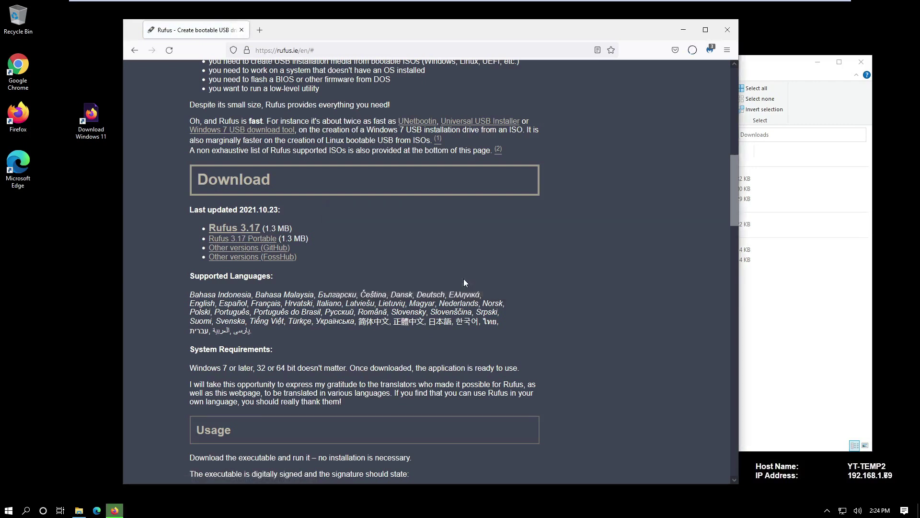
{"action": "left_click", "coordinate": [692, 52]}
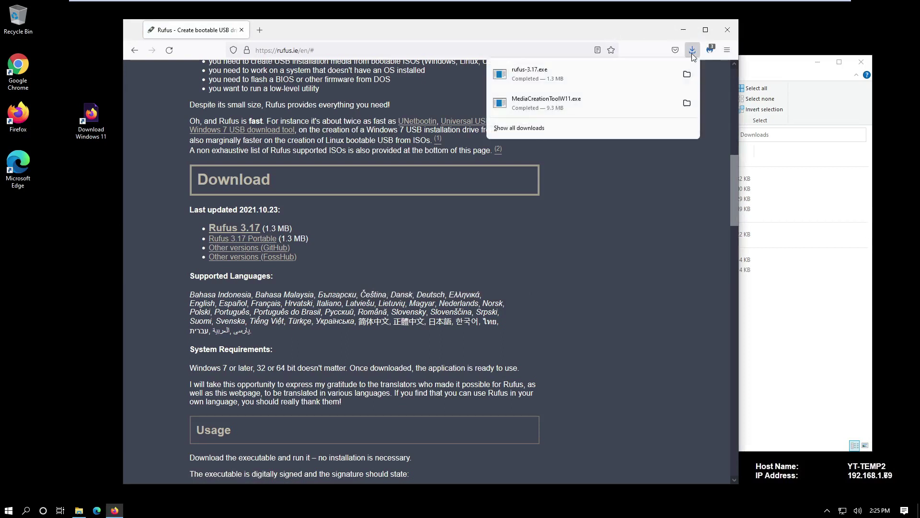
Step: Launch rufus-3.17 from the Downloads folder, dismissing the update-policy prompt
{"action": "left_click", "coordinate": [794, 77]}
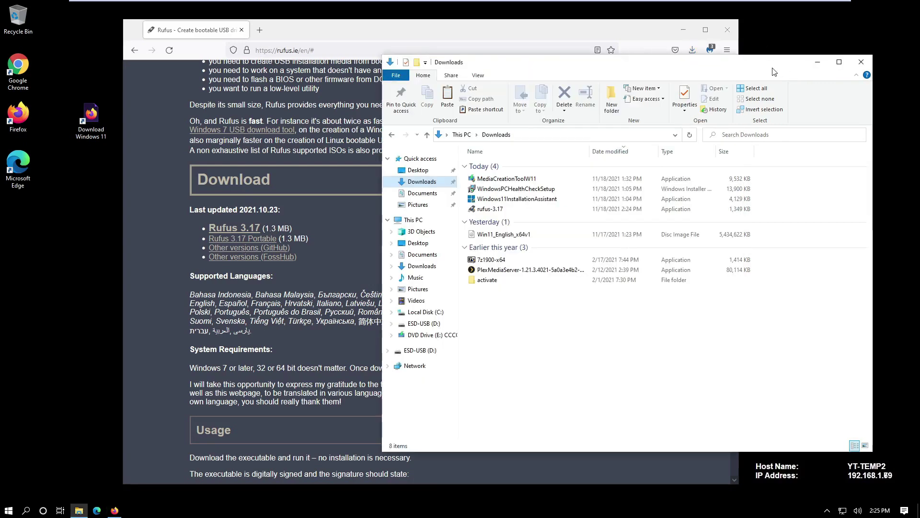
{"action": "left_click", "coordinate": [508, 212]}
{"action": "double_click", "coordinate": [508, 212]}
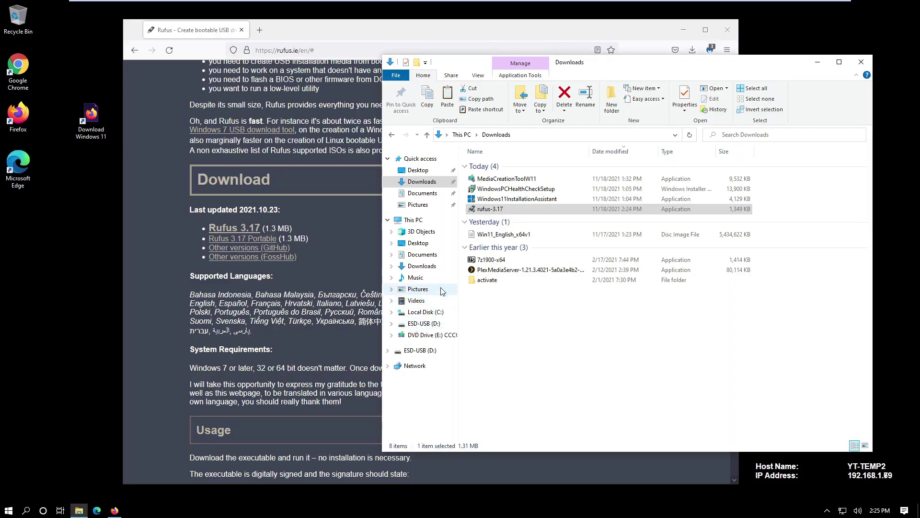
{"action": "left_click", "coordinate": [482, 266]}
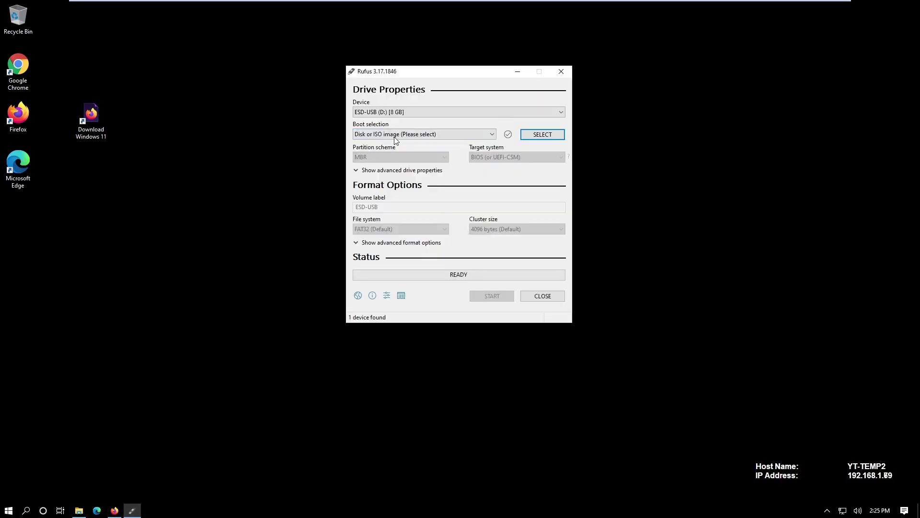
Step: Load Win11_English_x64v1.iso and choose Extended Windows 11 Installation (no TPM / no Secure Boot)
{"action": "left_click", "coordinate": [552, 134]}
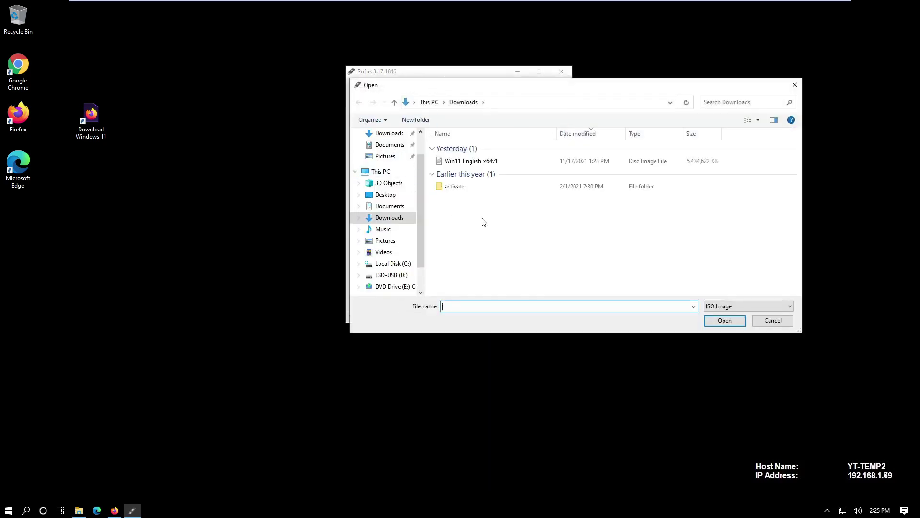
{"action": "left_click", "coordinate": [479, 165]}
{"action": "left_click", "coordinate": [725, 320]}
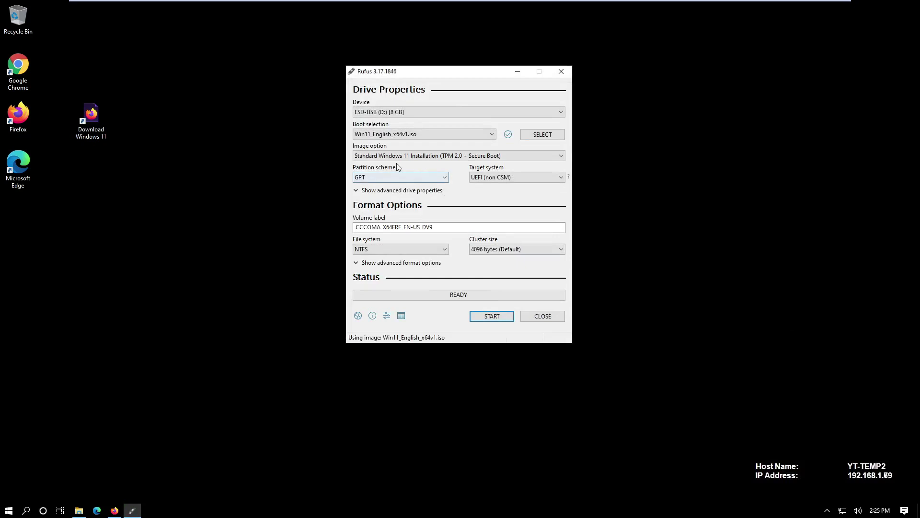
{"action": "left_click", "coordinate": [406, 156]}
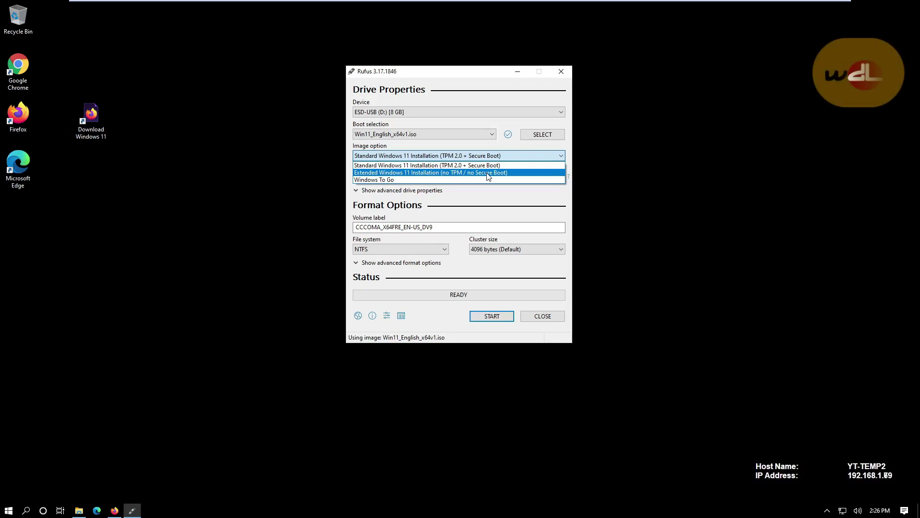
{"action": "left_click", "coordinate": [444, 175]}
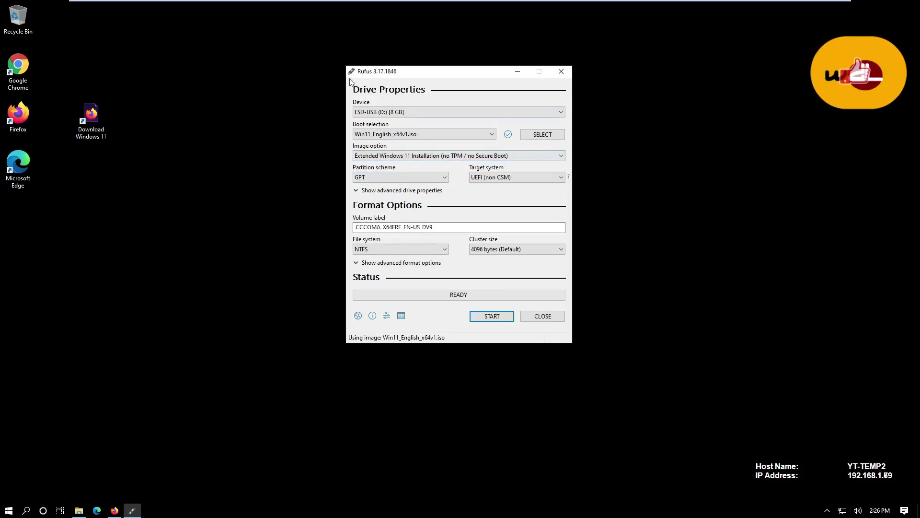
Step: Write the Windows 11 image to the ESD-USB drive, confirming the data wipe
{"action": "left_click", "coordinate": [488, 318]}
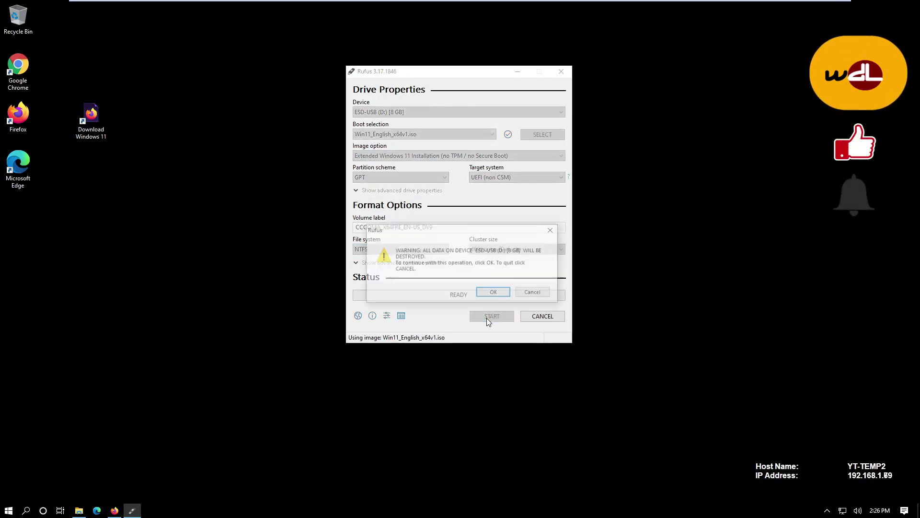
{"action": "left_click", "coordinate": [494, 293]}
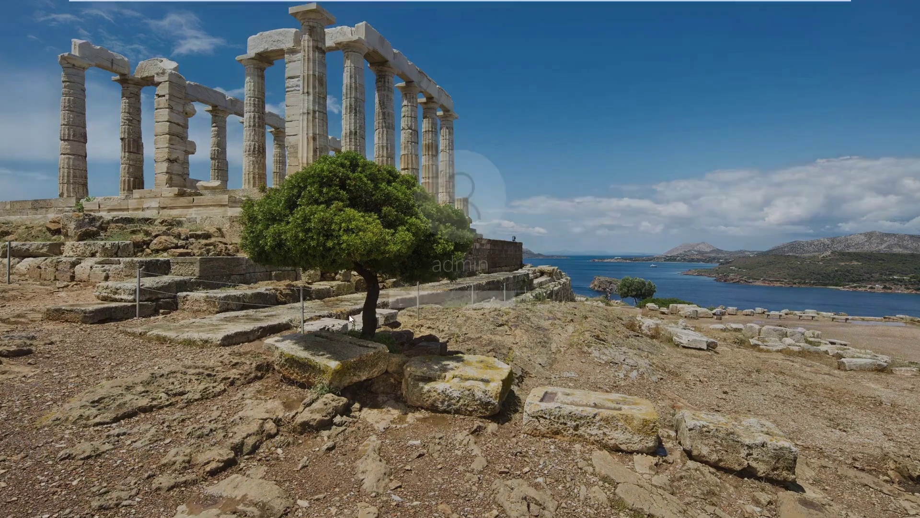
Step: Enter the admin account password at the sign-in screen
{"action": "type", "text": "****"}
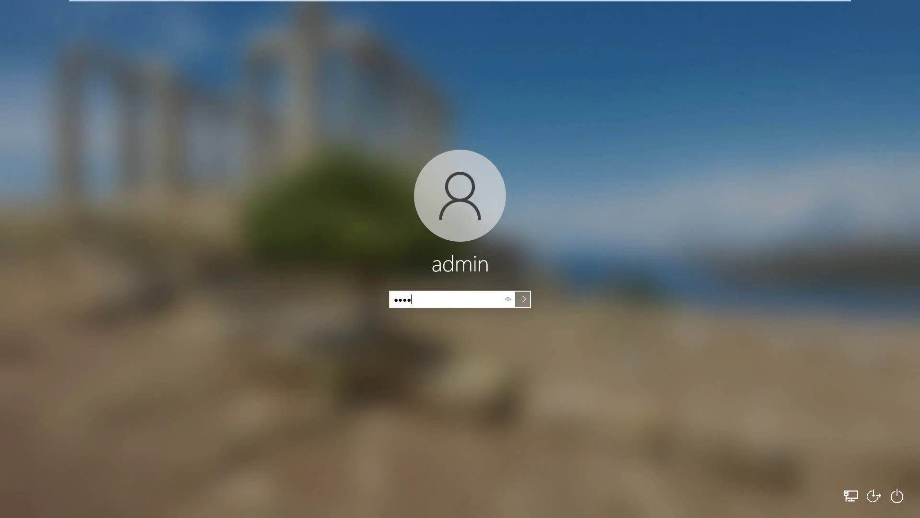